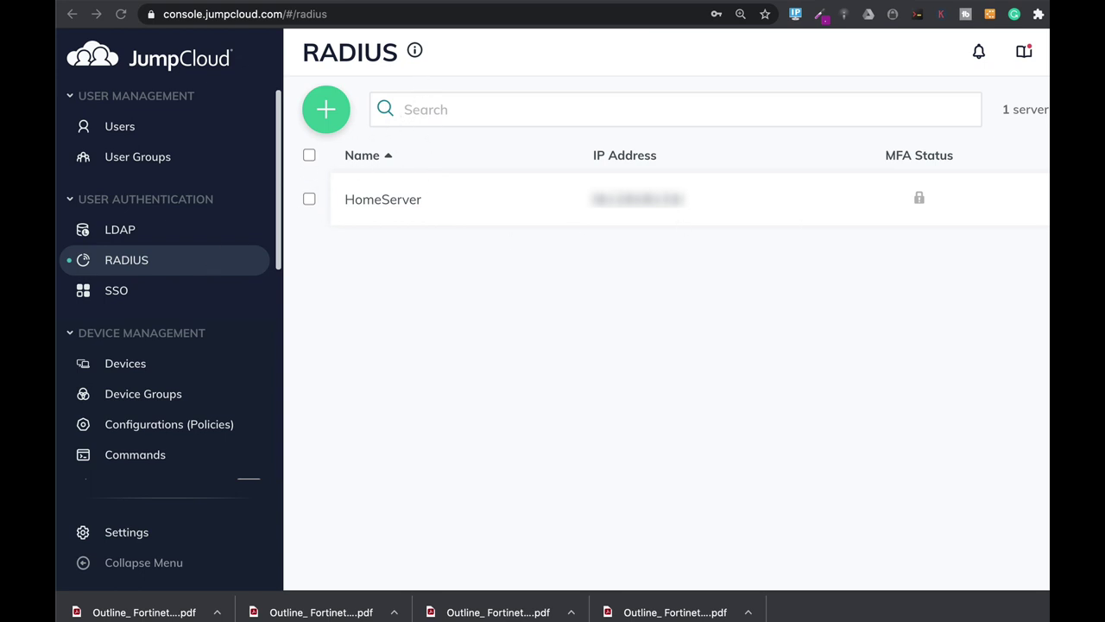
- In JumpCloud, check HomeServer's bound user groups, then list the admins group's members
click(855, 203)
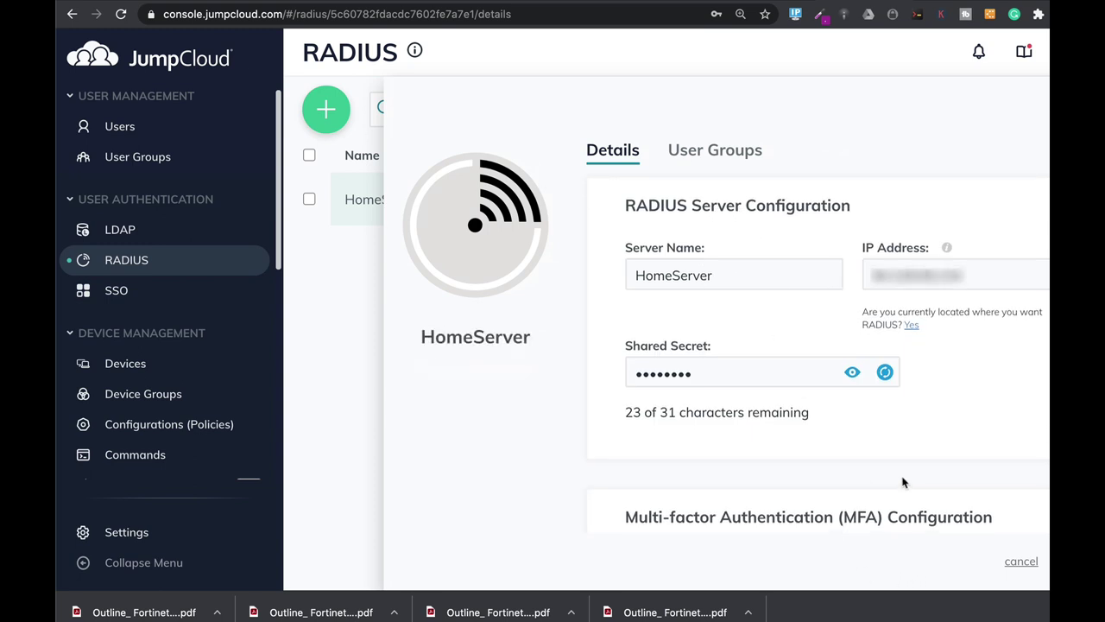
click(715, 152)
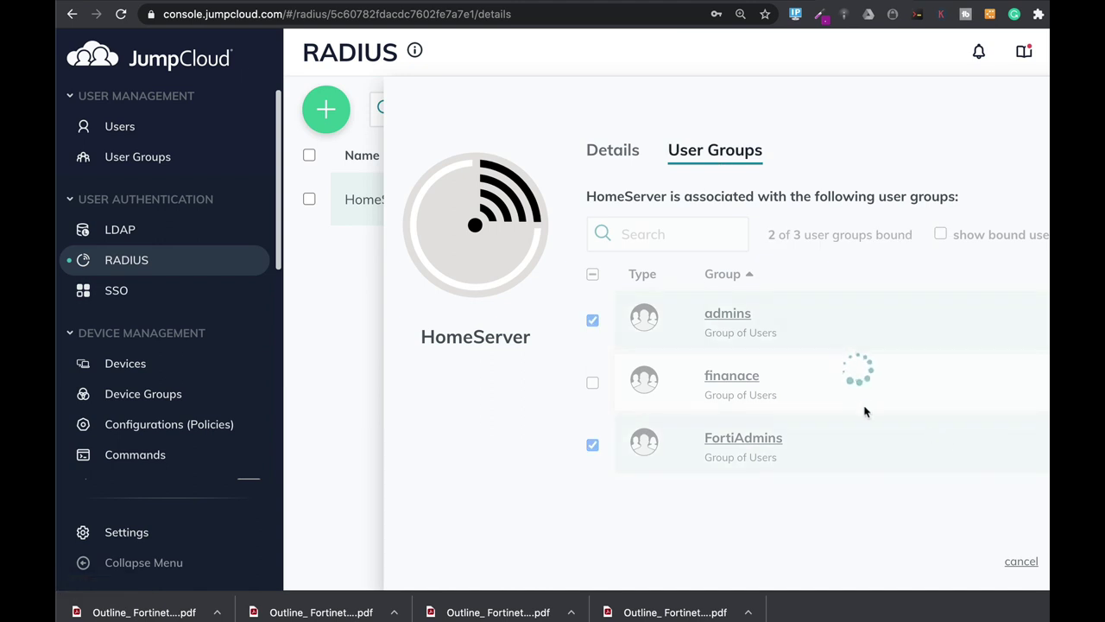
click(730, 315)
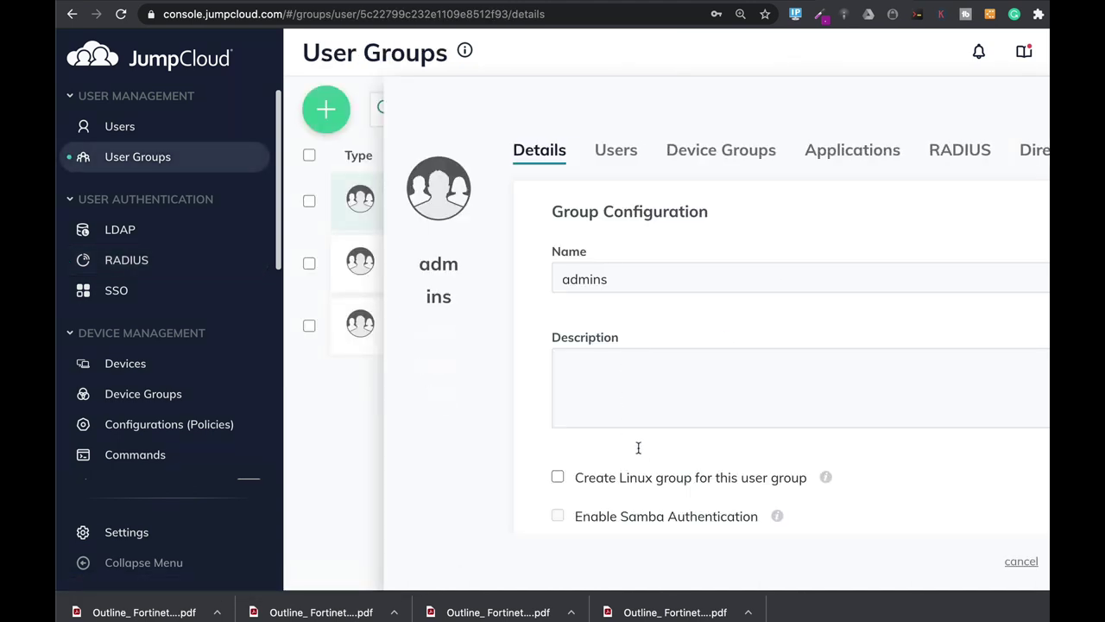
click(618, 150)
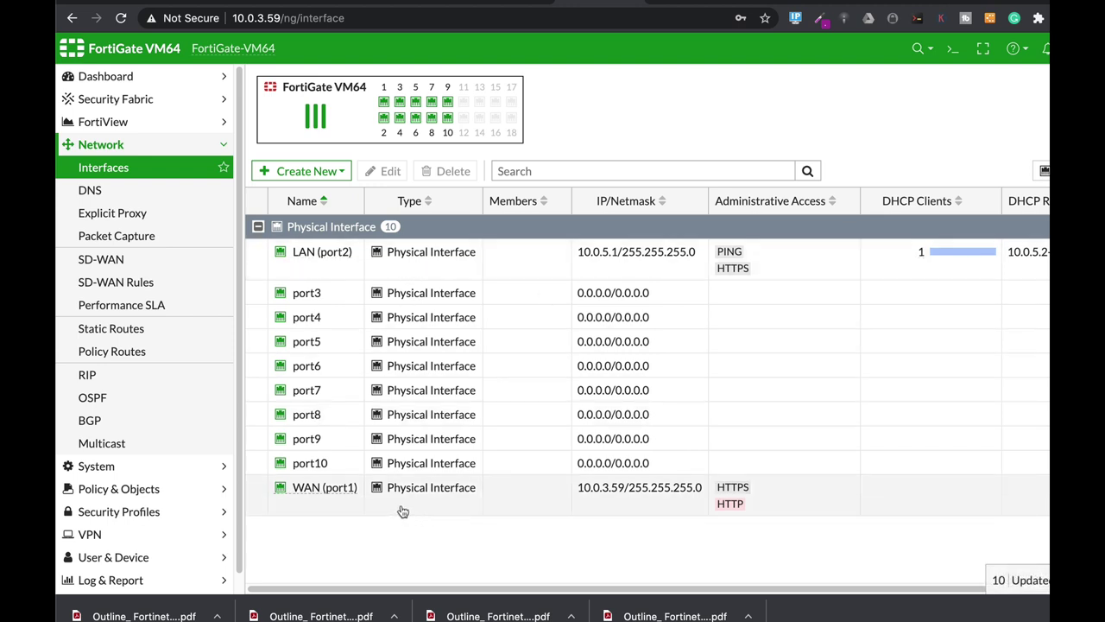
- Navigate to User & Device > RADIUS Servers in the FortiGate sidebar
click(168, 557)
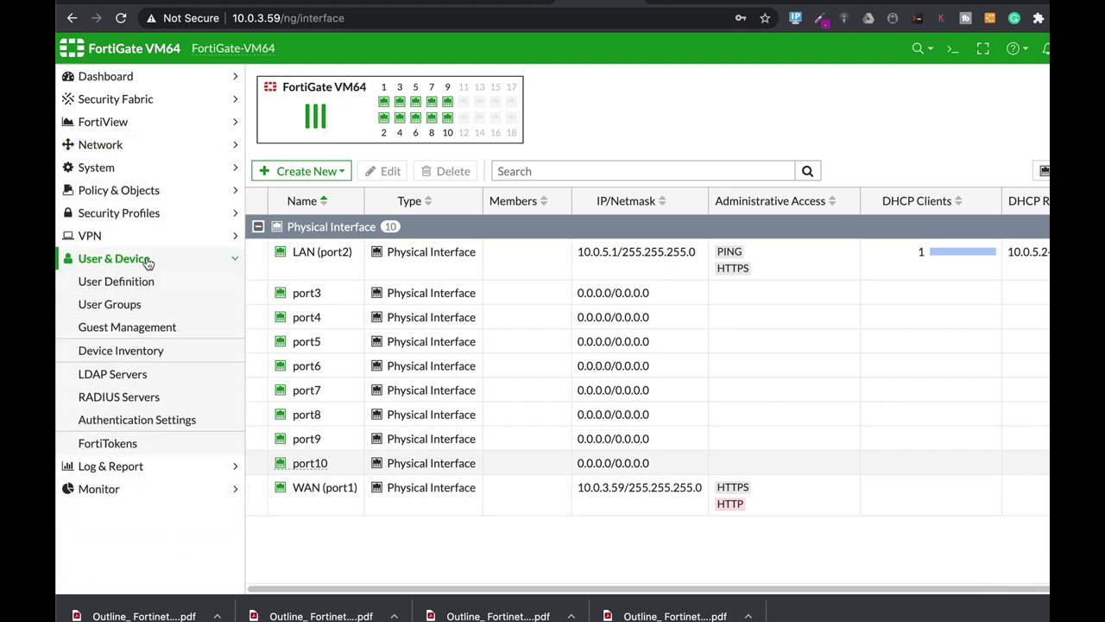
click(135, 399)
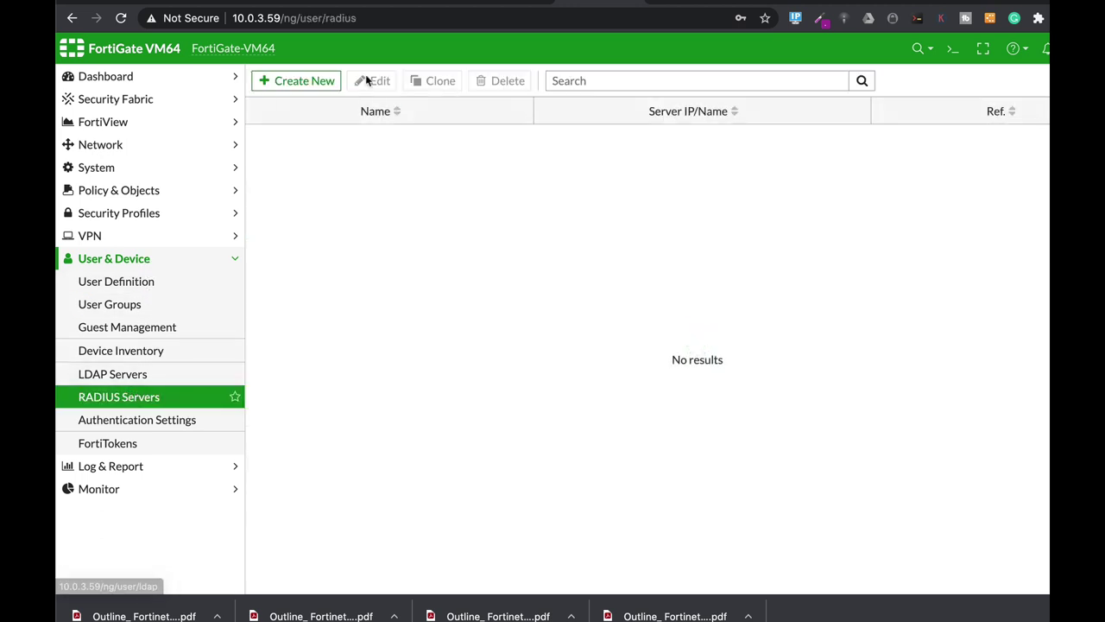
- Add RADIUS server HomeServer at 18.194.159.20 with its shared secret, test connectivity, and save
click(296, 80)
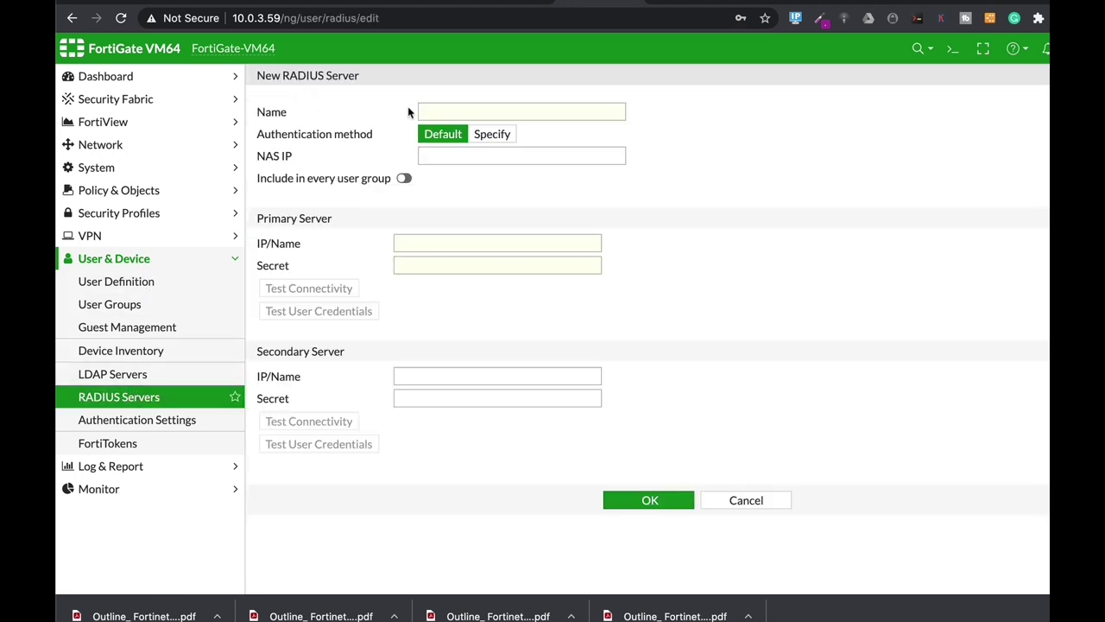
click(466, 115)
text(HomeServer)
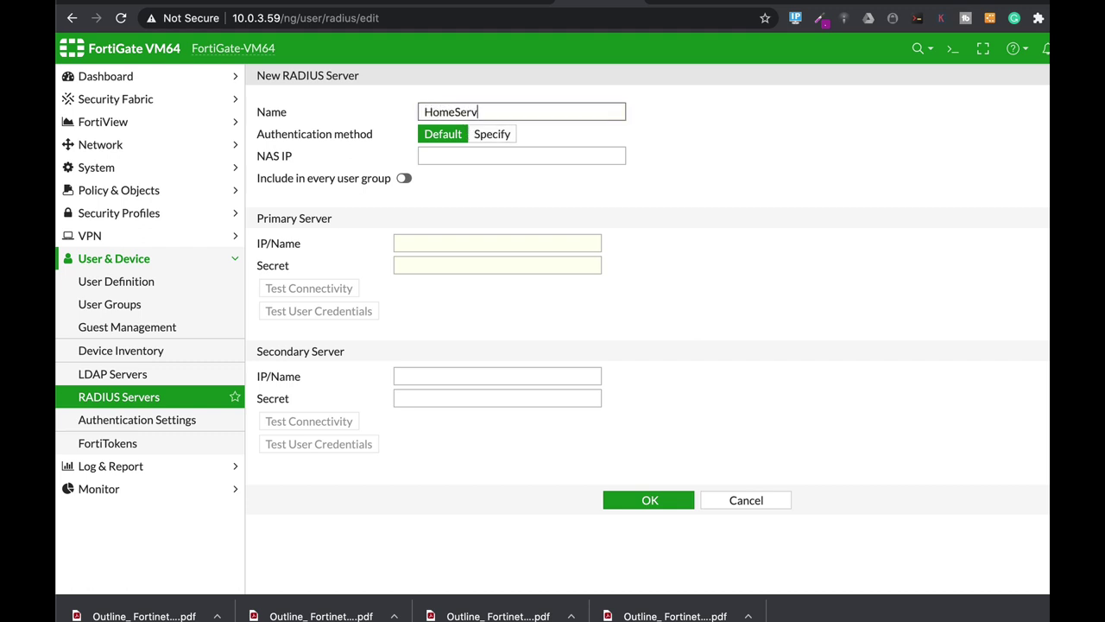
click(449, 159)
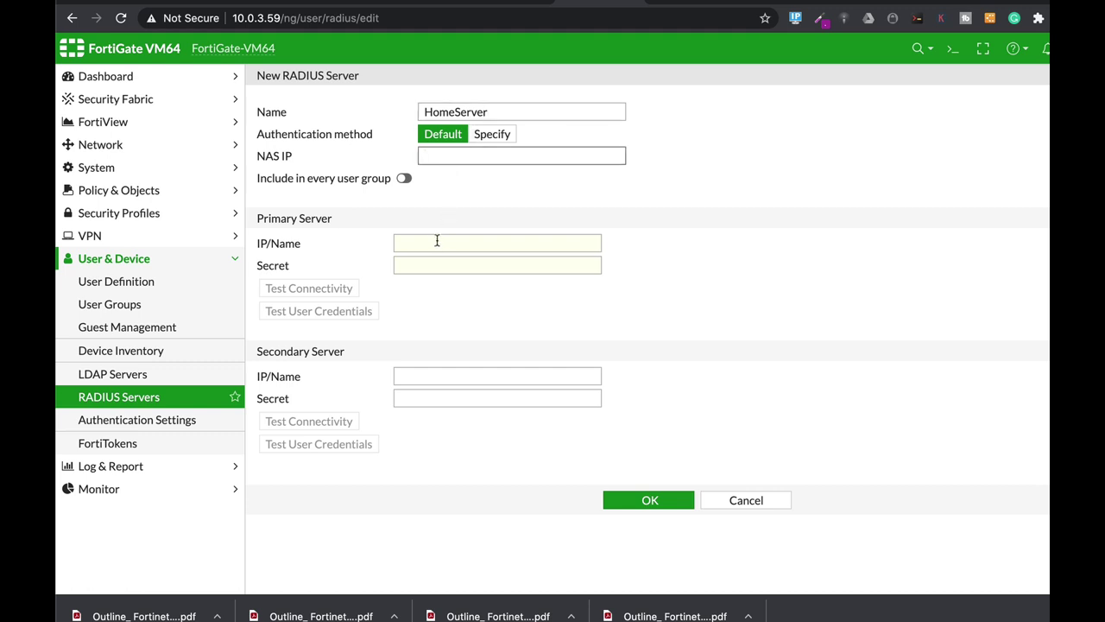
click(445, 242)
text(18.194.159.20)
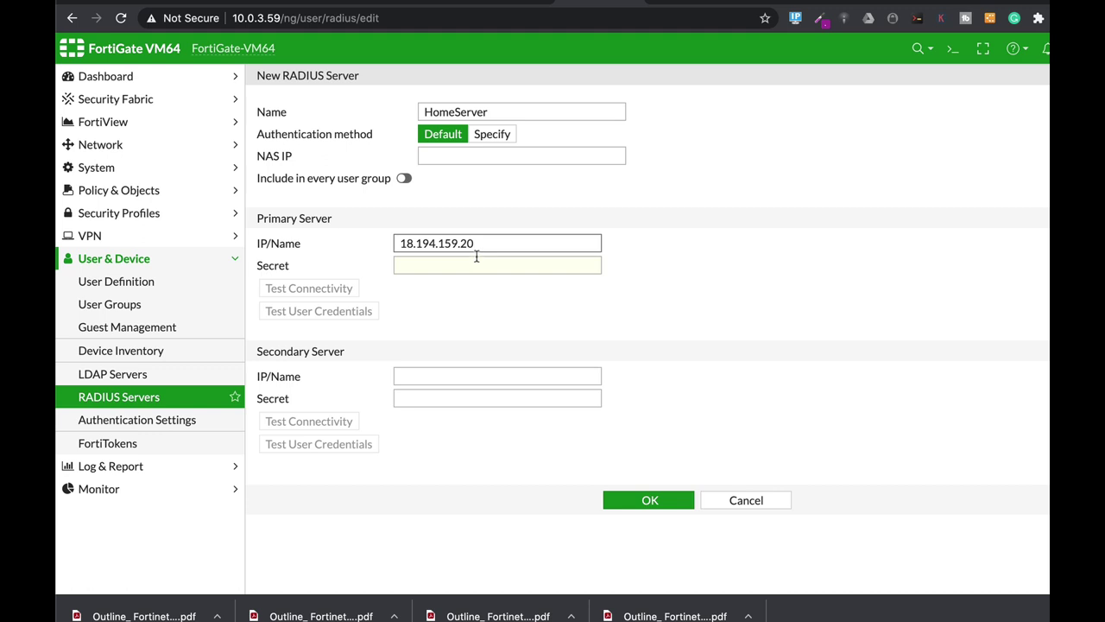
click(434, 265)
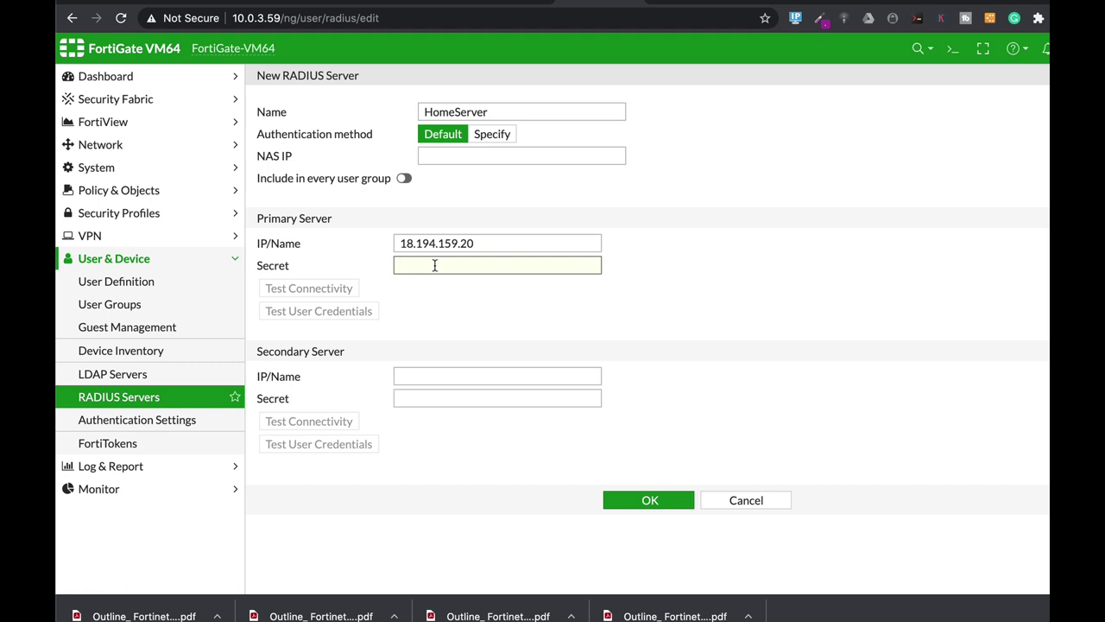
text(****)
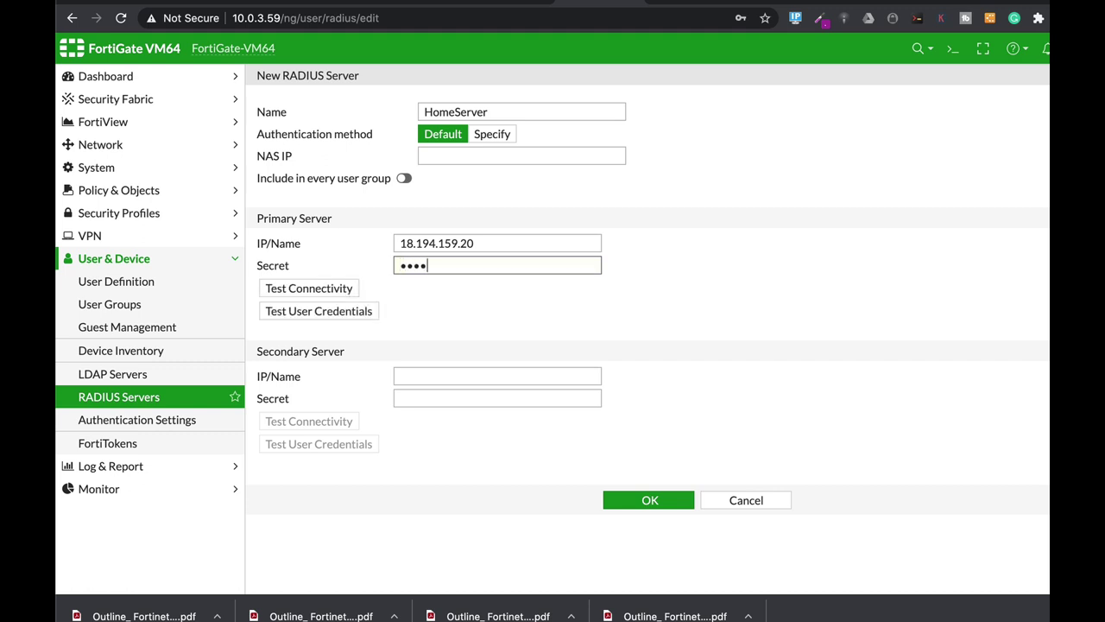
text(****)
click(314, 288)
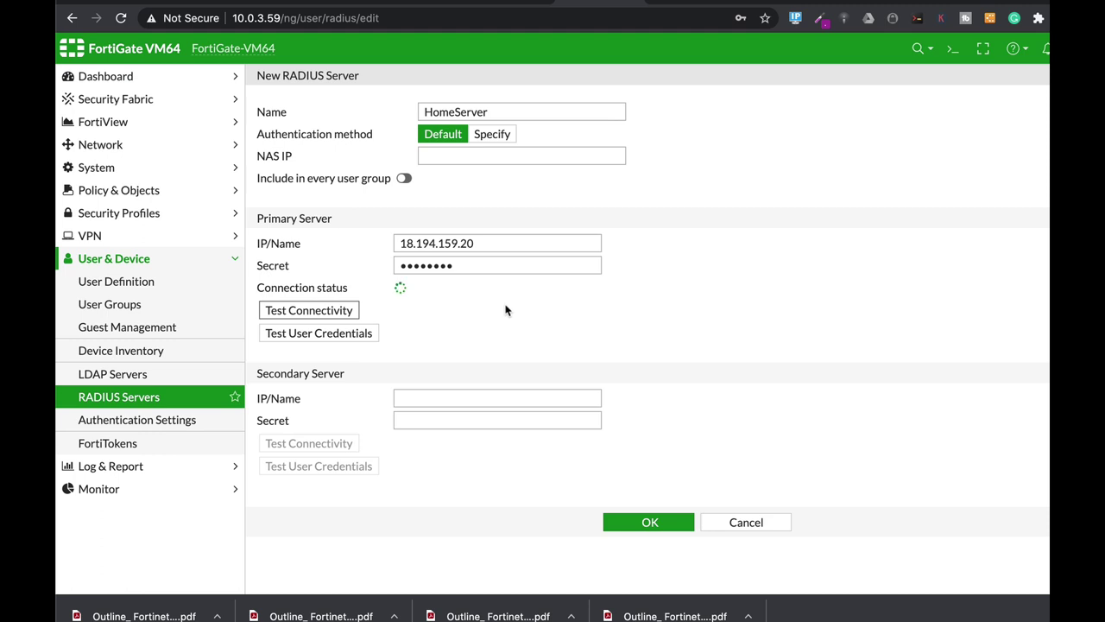
click(661, 525)
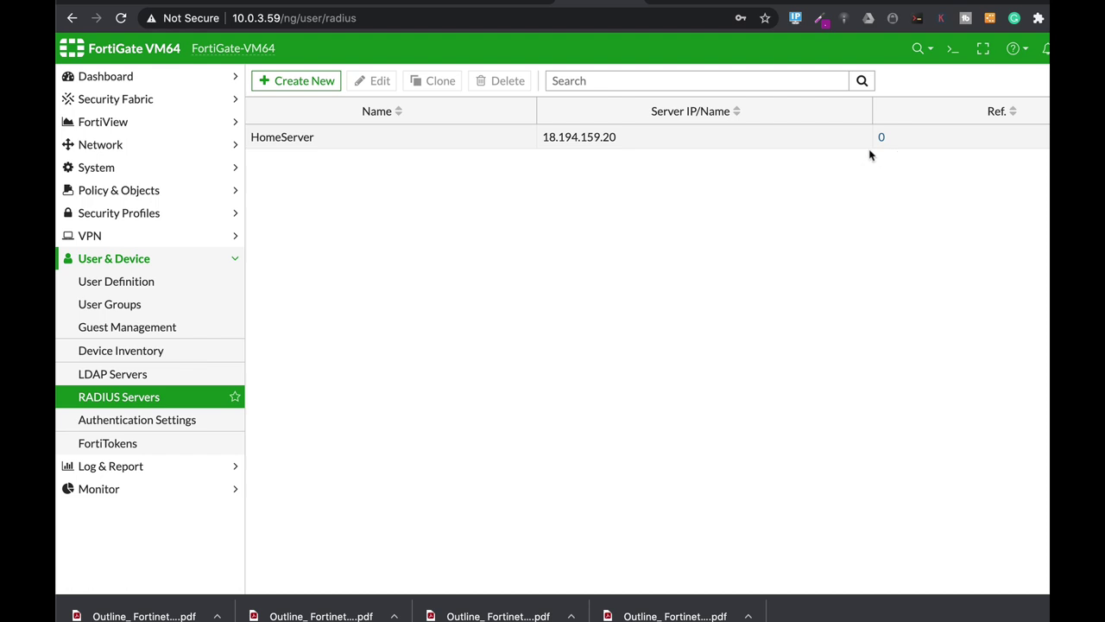
- In the CLI Console, enter the config user radius context
click(953, 48)
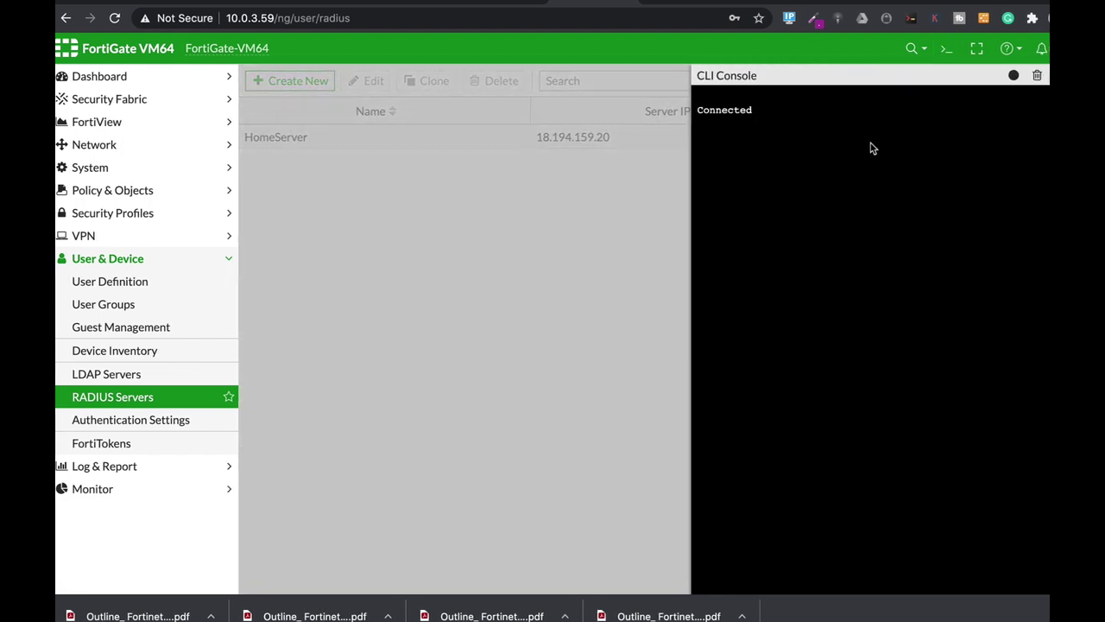
key(Return)
text(config yser r)
key(Tab)
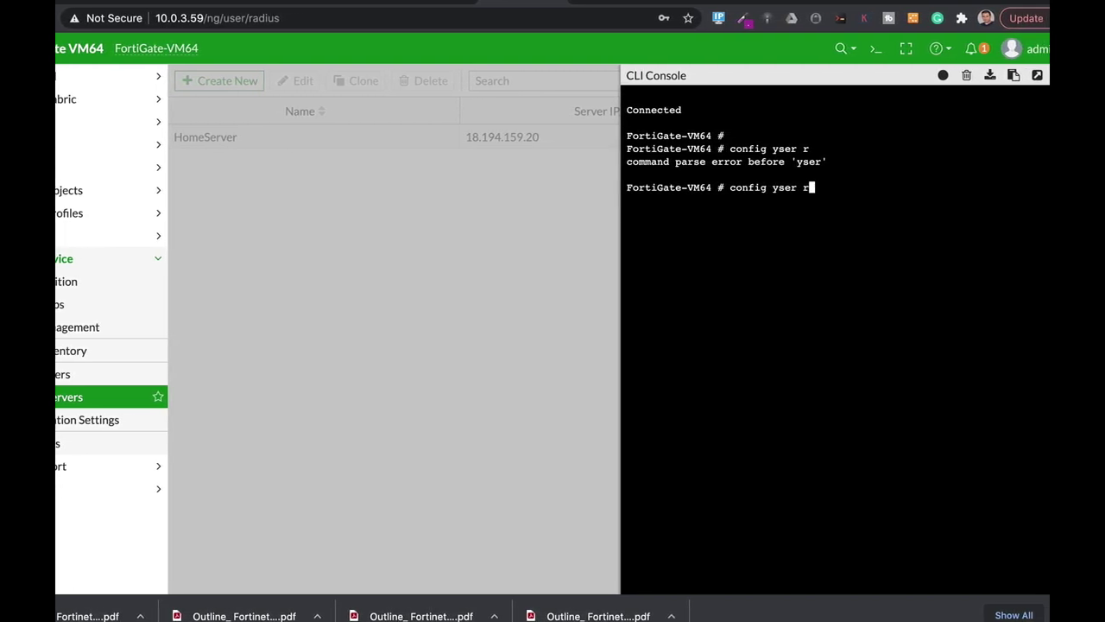
key(BackSpace)
key(BackSpace)
key(BackSpace)
key(BackSpace)
key(BackSpace)
key(BackSpace)
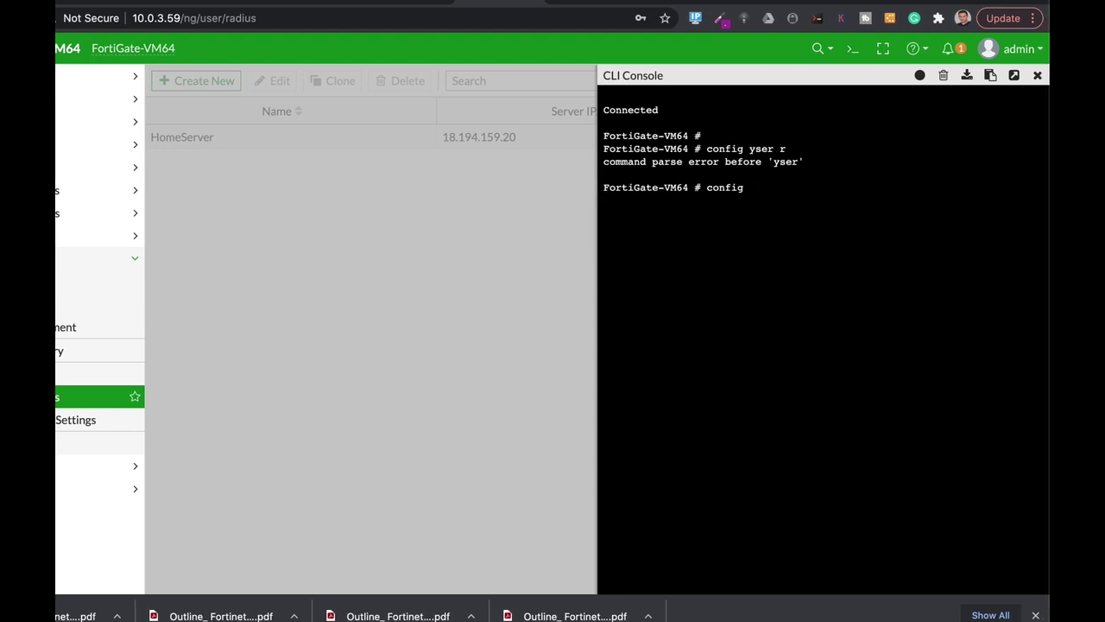
text(user r)
key(Tab)
key(Return)
- Edit HomeServer, show its full-configuration, and highlight the set radius-port 0 line
text(edit)
key(Tab)
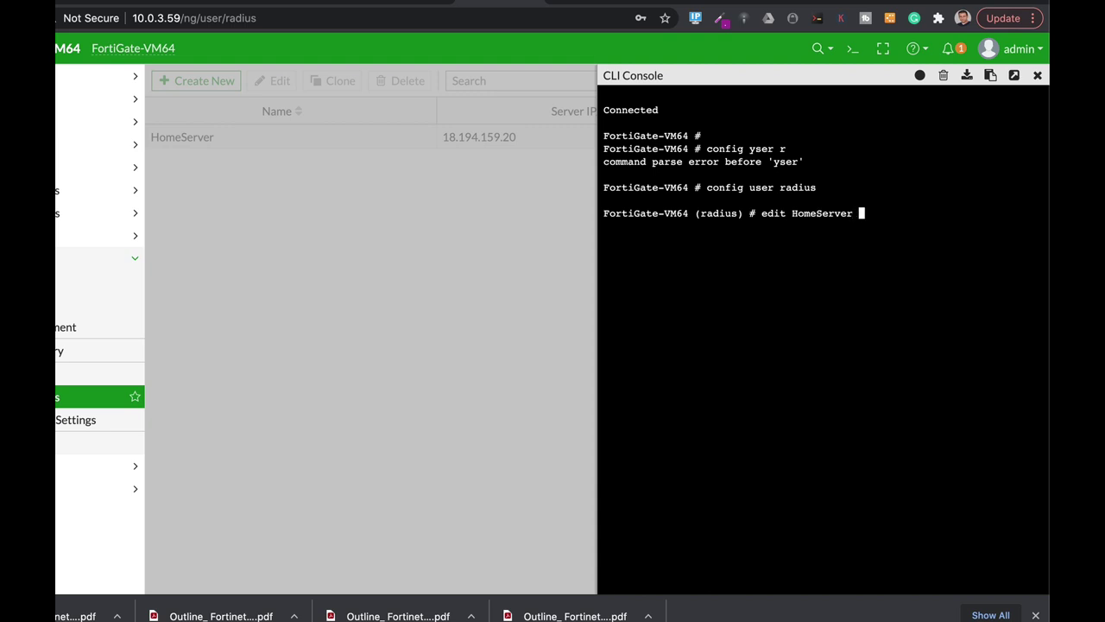
key(Return)
text(show fu)
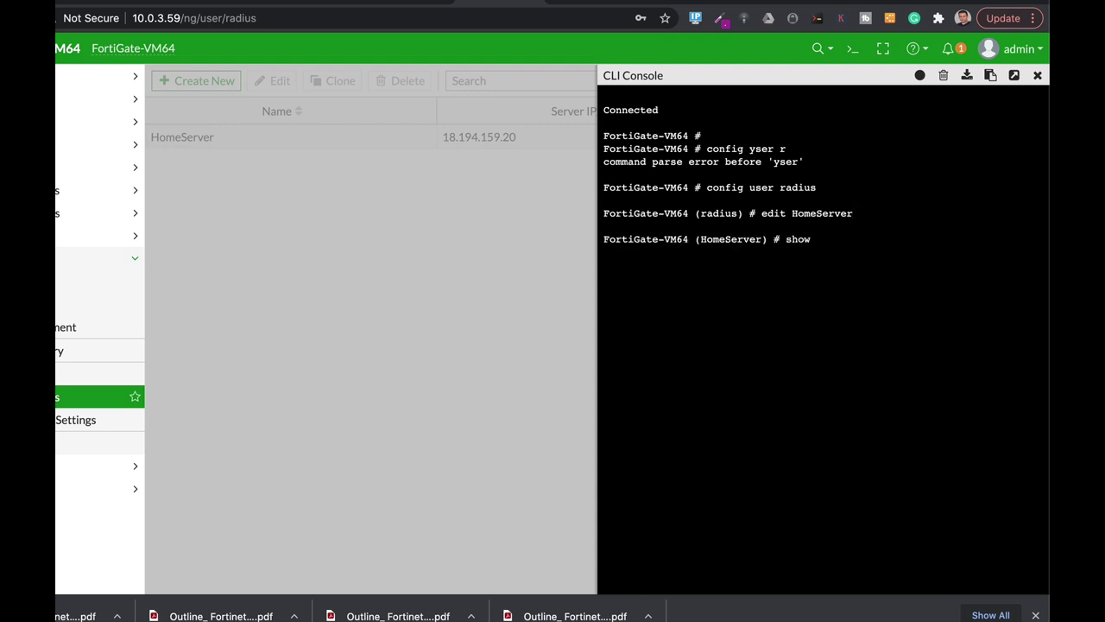
key(Tab)
key(Return)
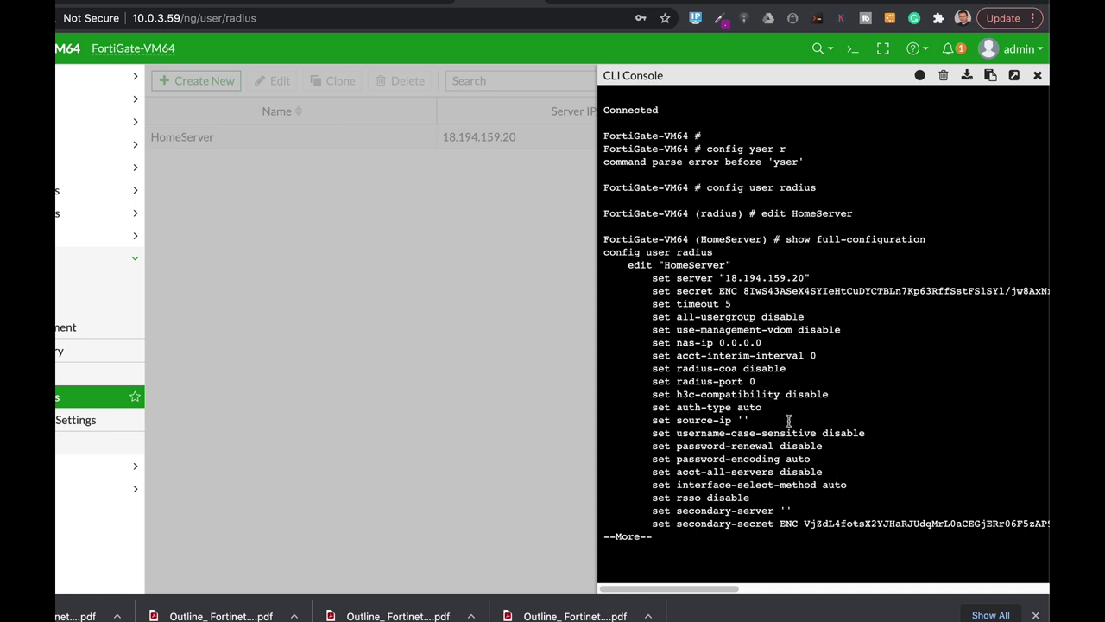
key(Return)
key(Return)
key(Return)
key(Return)
key(Return)
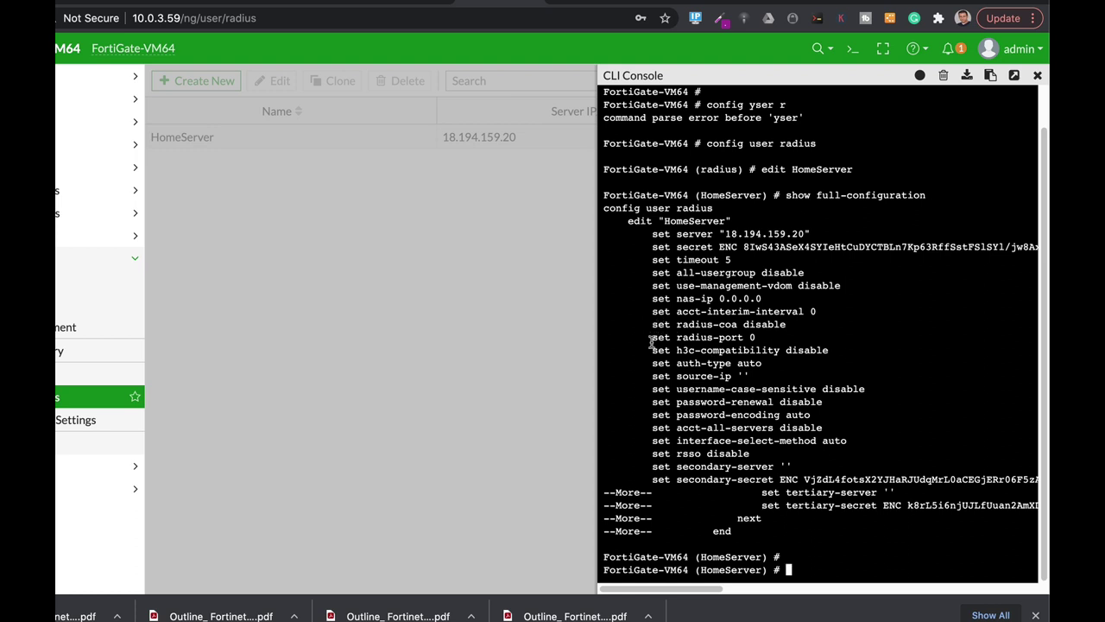
drag(653, 336, 756, 338)
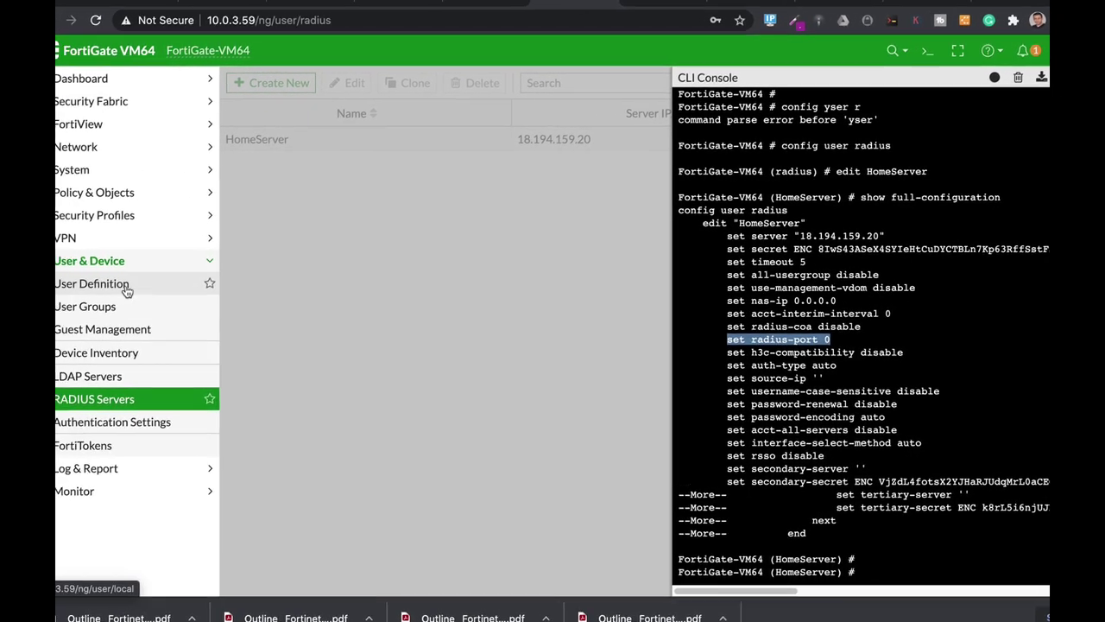
- Create firewall user group 'admins' with remote server HomeServer as its group match
click(87, 306)
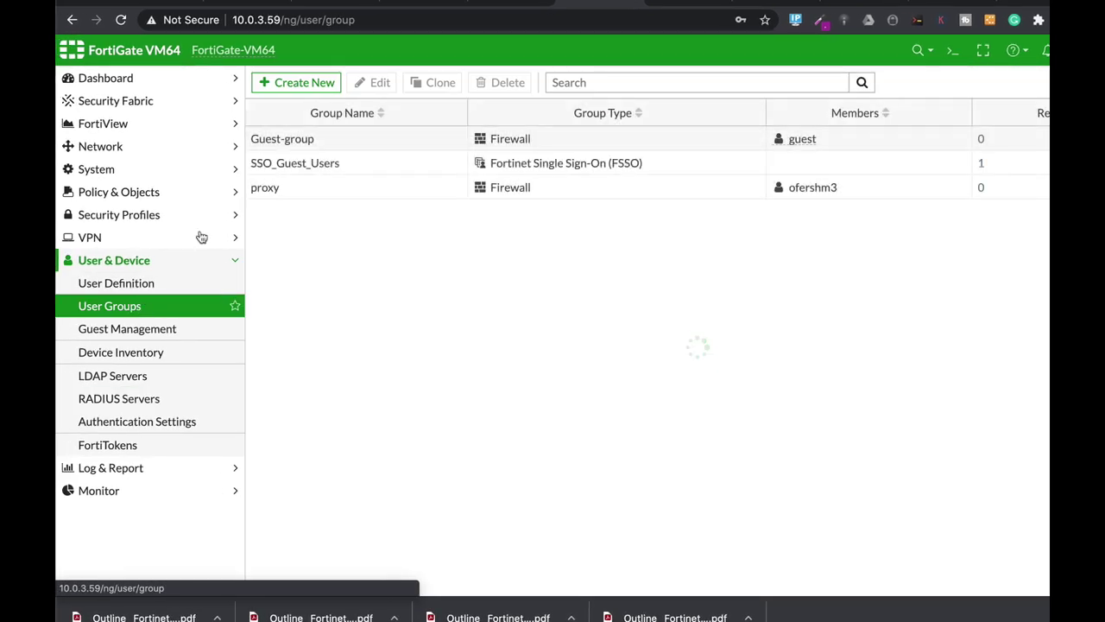
click(302, 89)
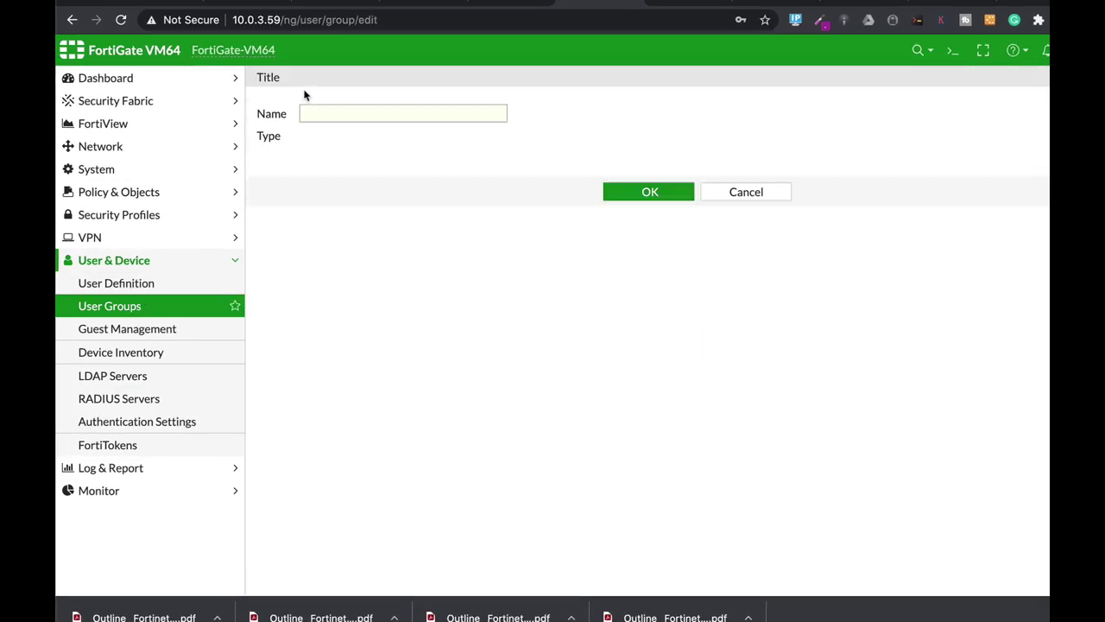
click(341, 113)
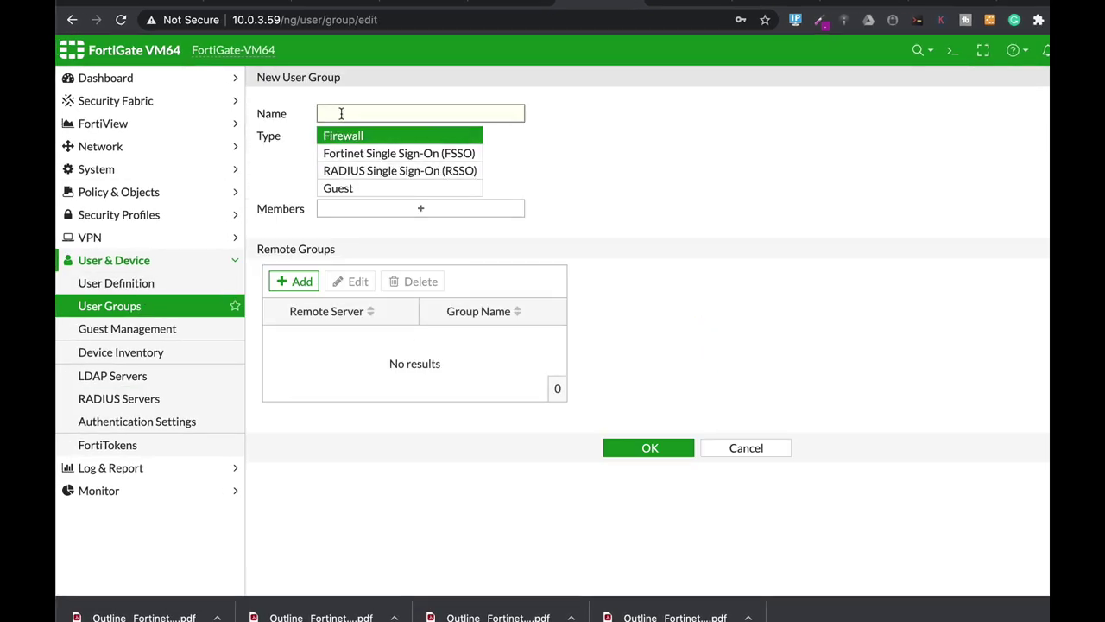
text(admins)
click(309, 281)
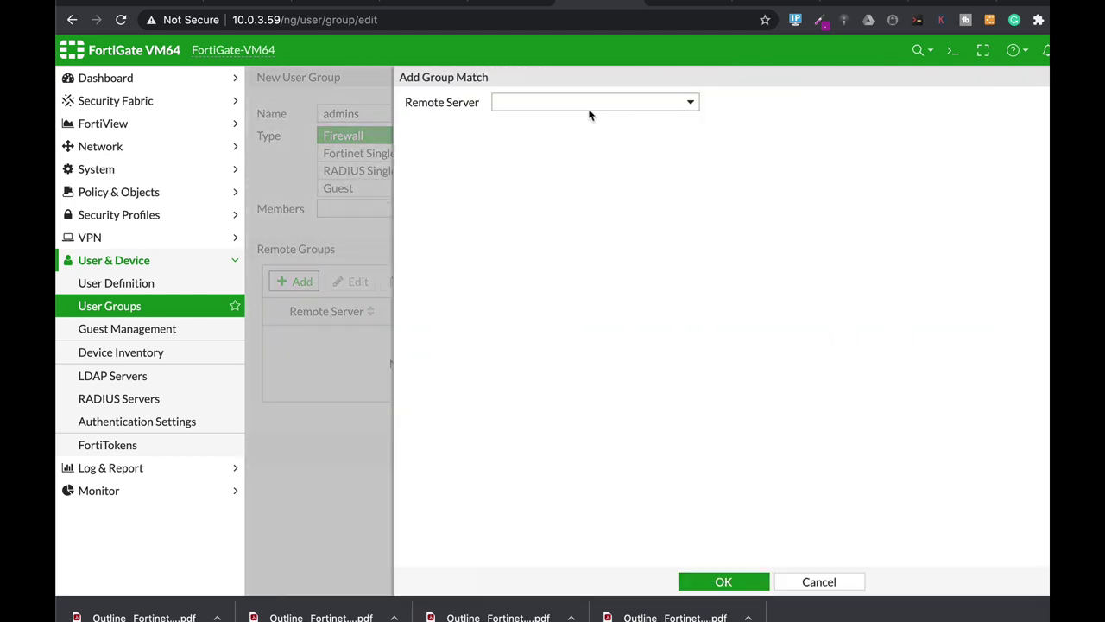
click(590, 109)
click(558, 165)
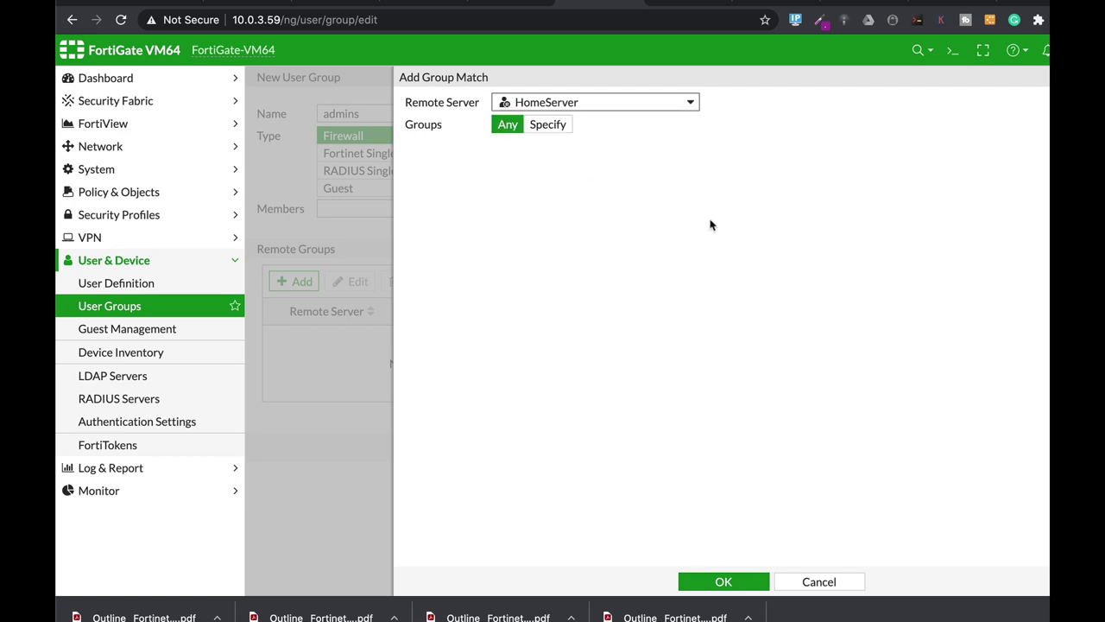
click(723, 582)
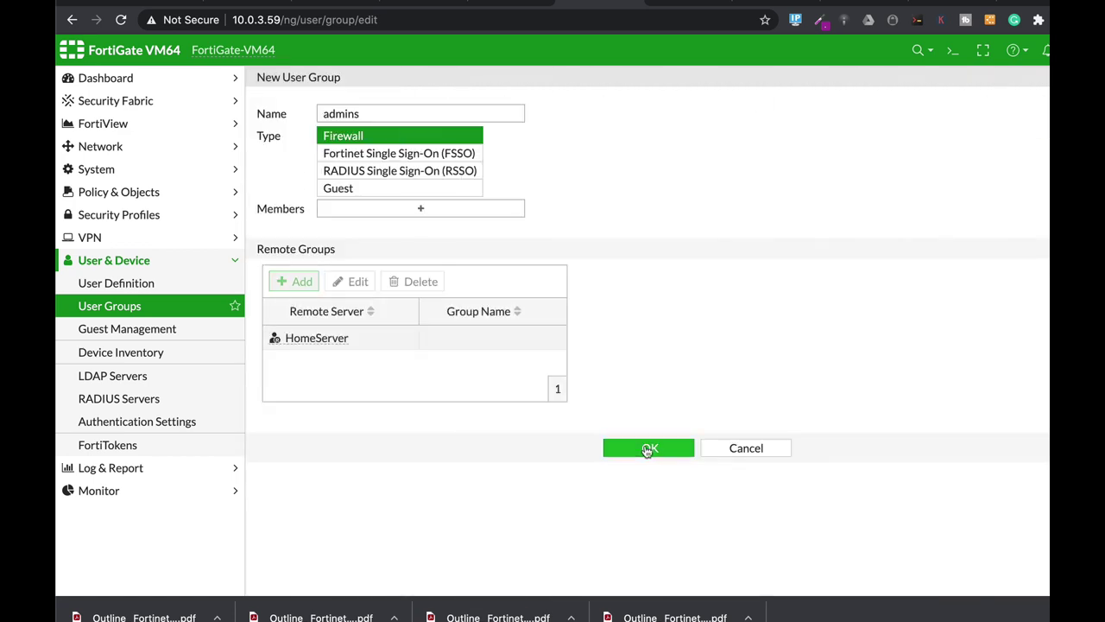
click(649, 448)
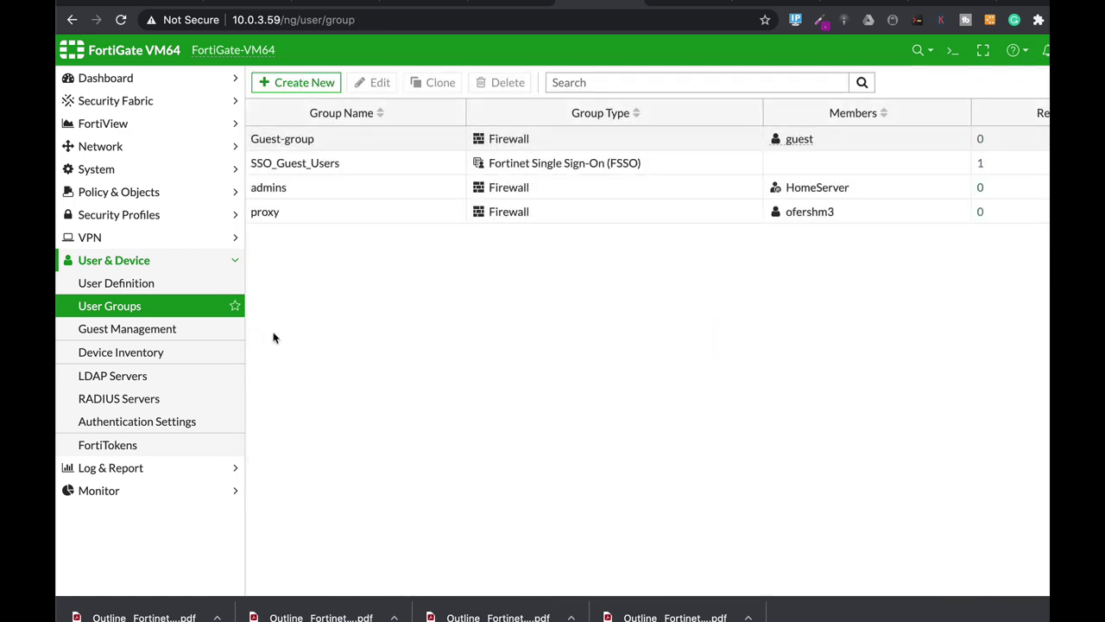
- Add the admins user group to IPv4 policy full's source alongside all
click(130, 194)
click(129, 216)
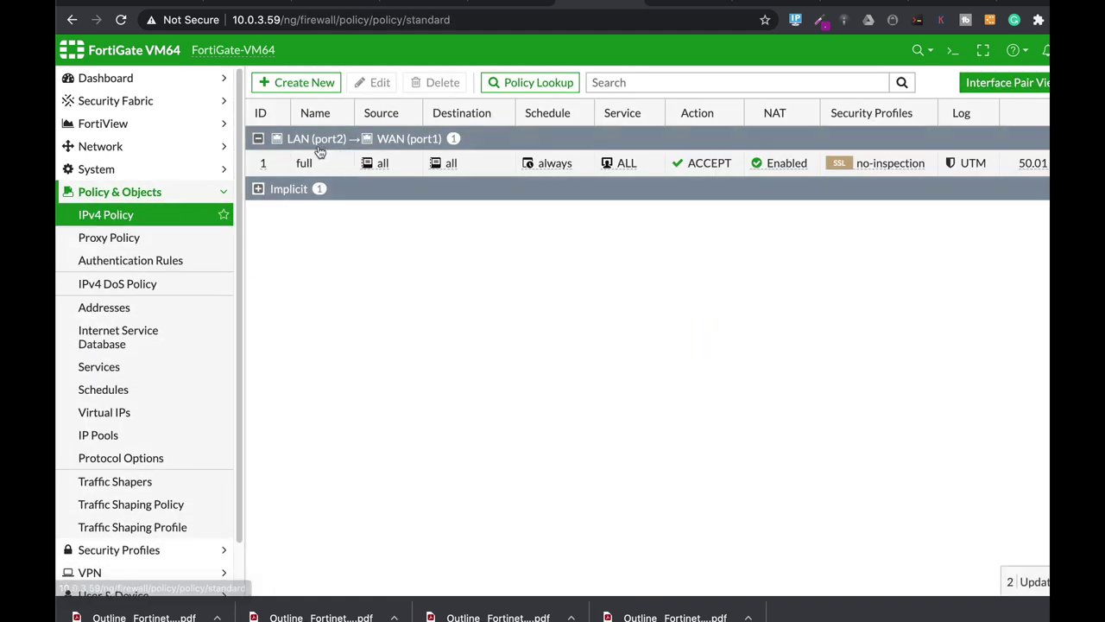
click(379, 83)
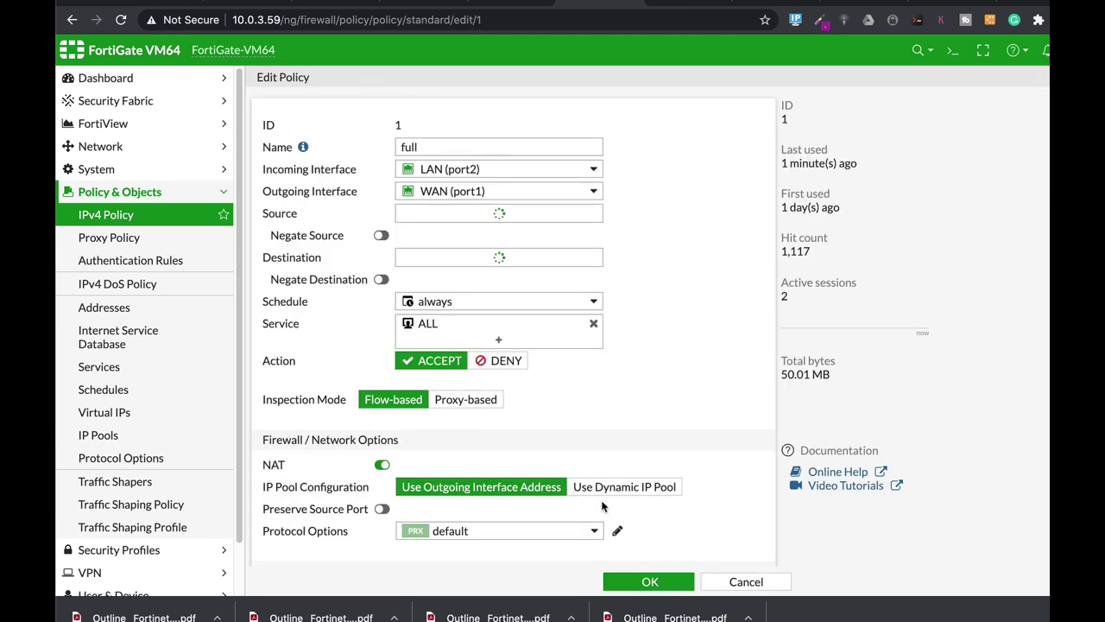
click(499, 229)
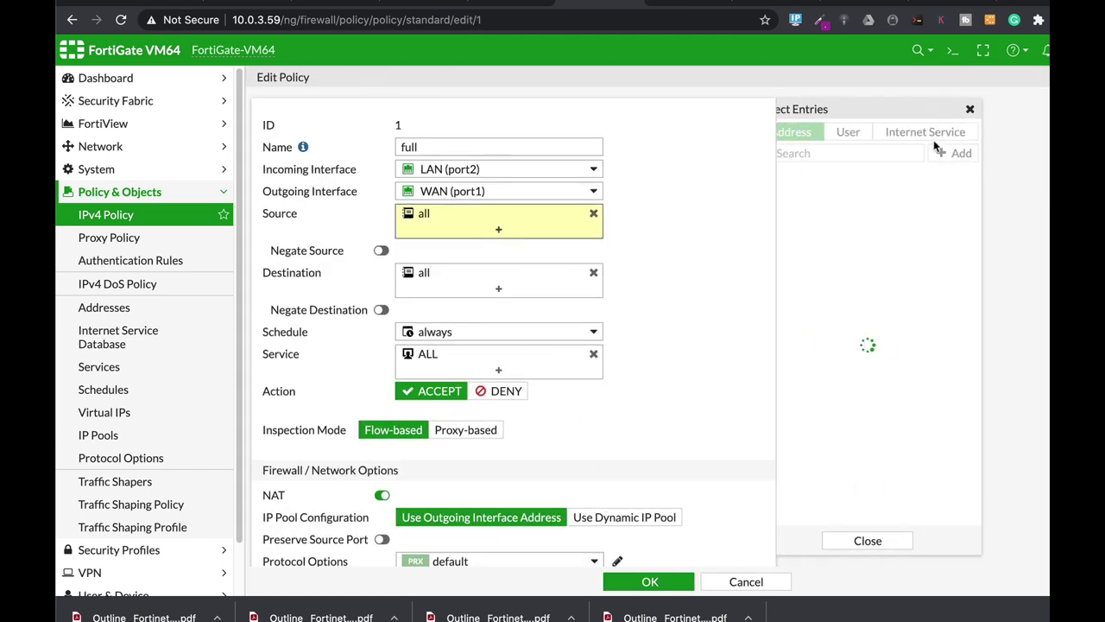
click(879, 138)
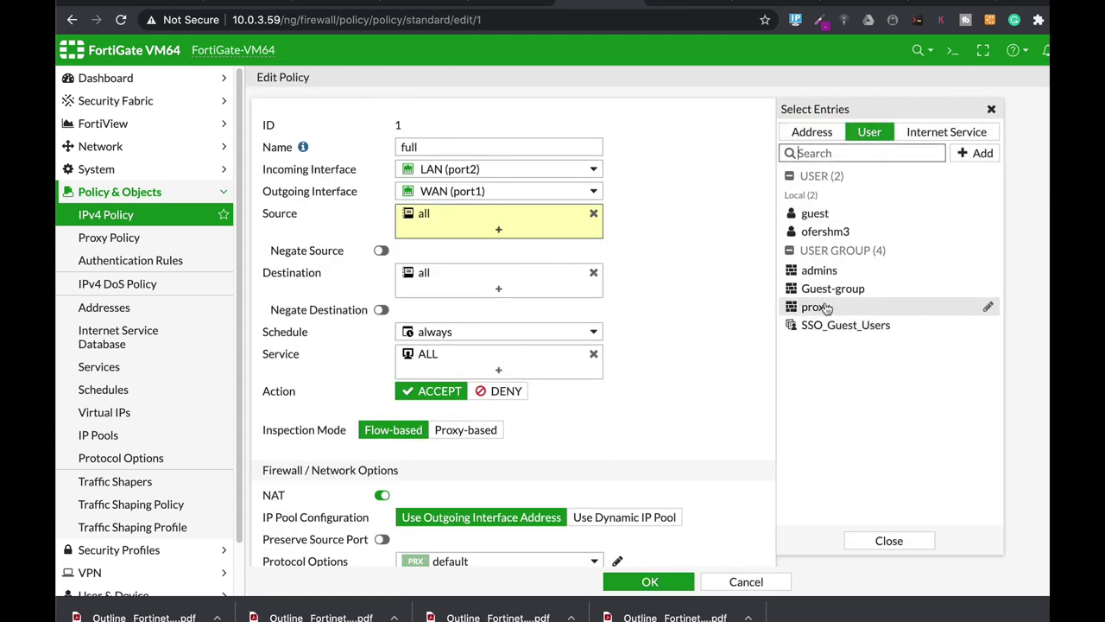
click(820, 272)
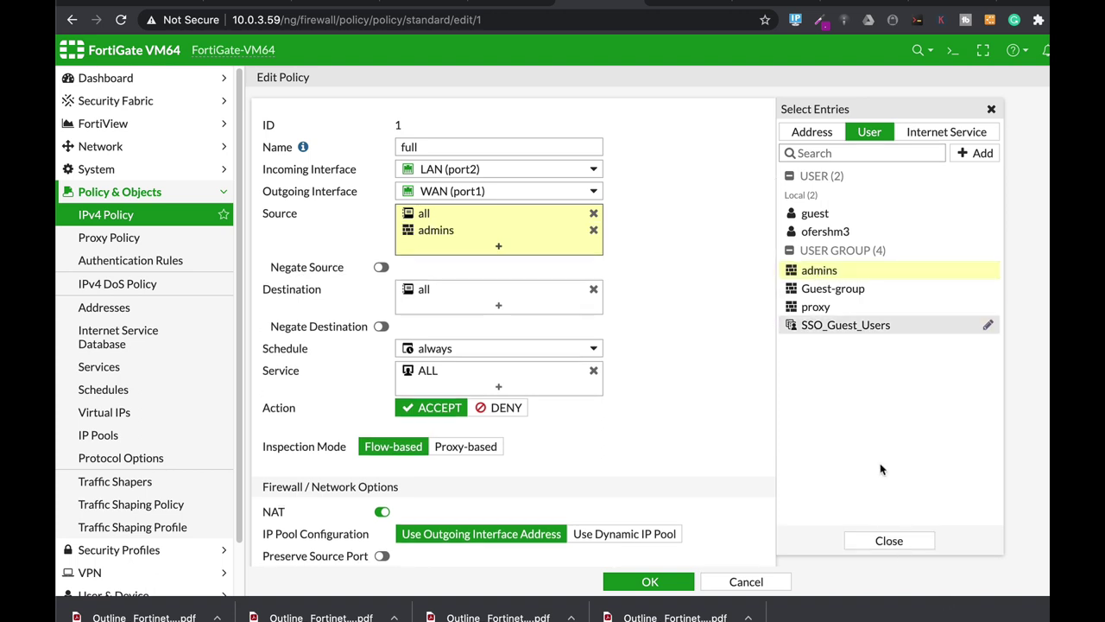
click(650, 582)
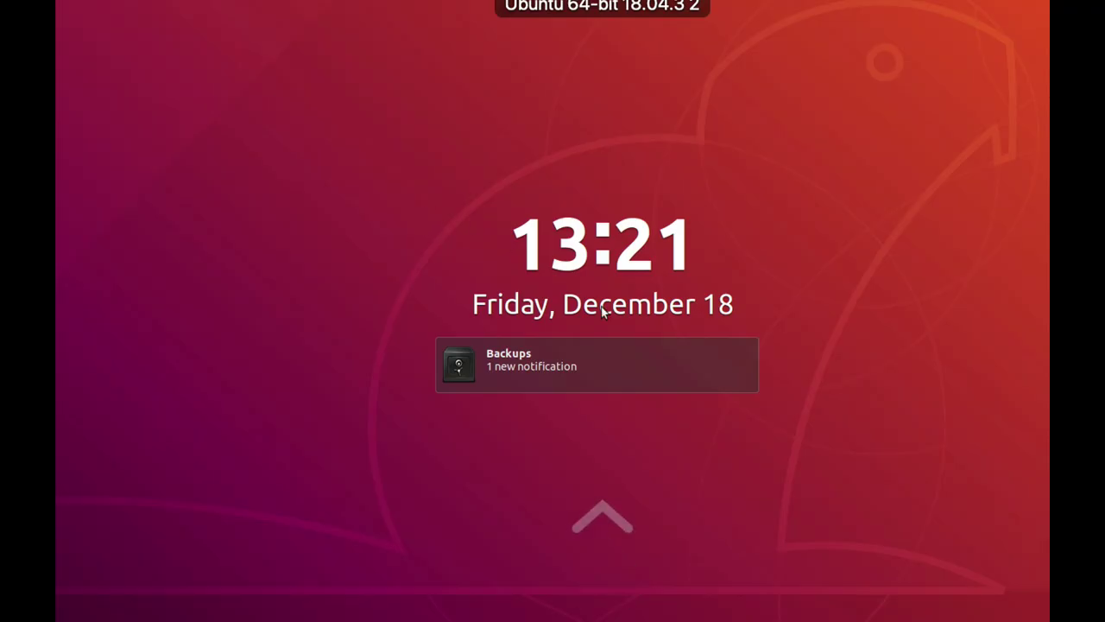
- Unlock the Ubuntu desktop with the account password and launch Firefox
click(602, 311)
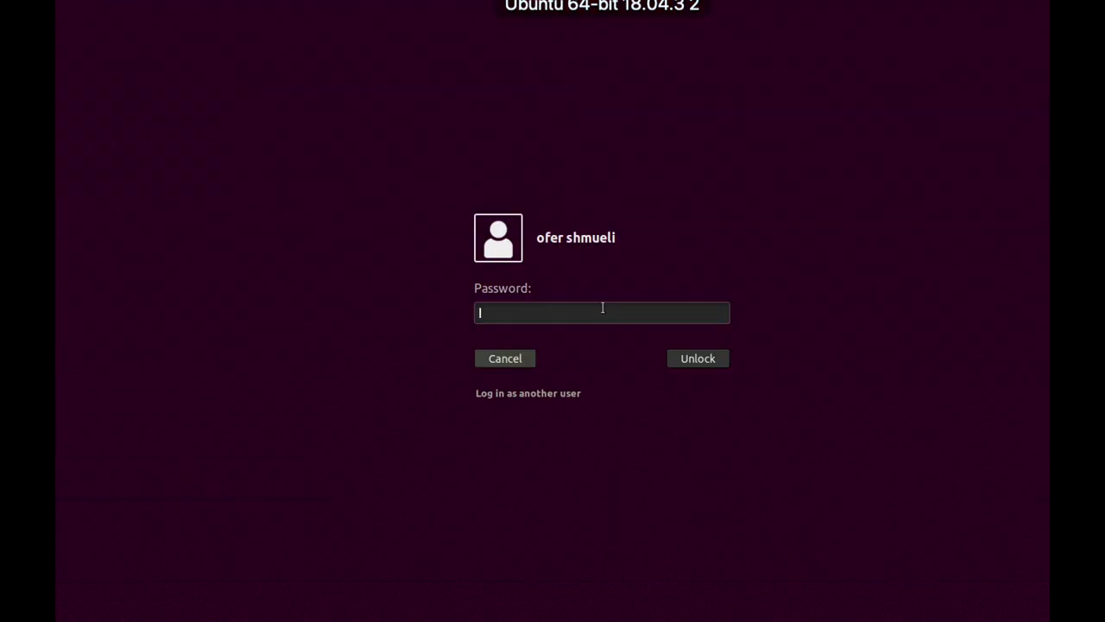
text(****)
key(Return)
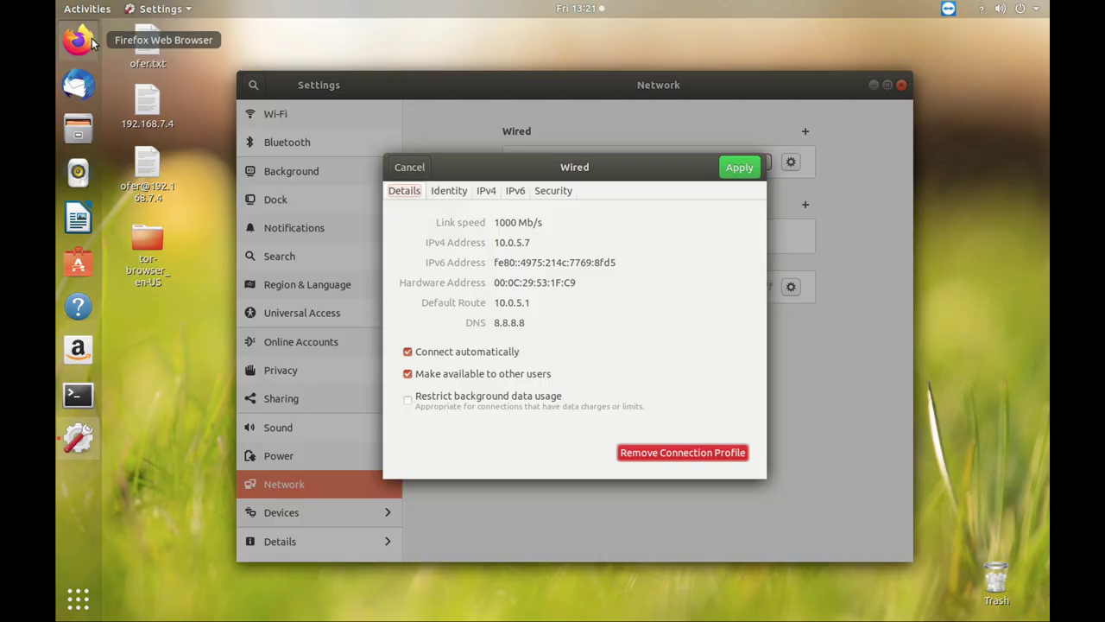
click(78, 39)
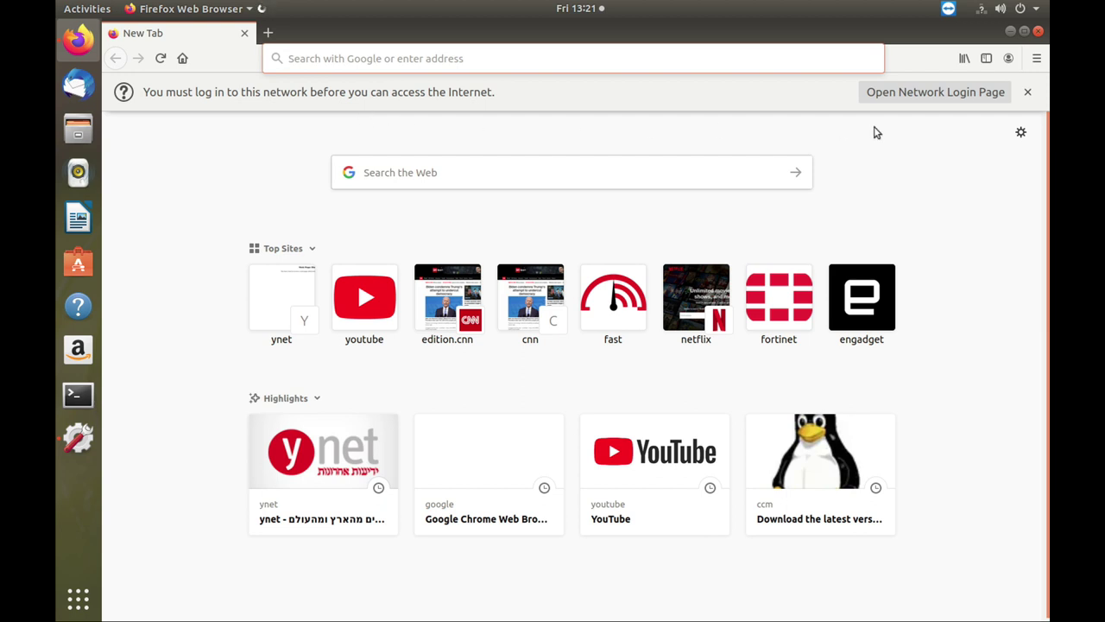
- Open the network login page and highlight port 1000 in the portal address
click(908, 99)
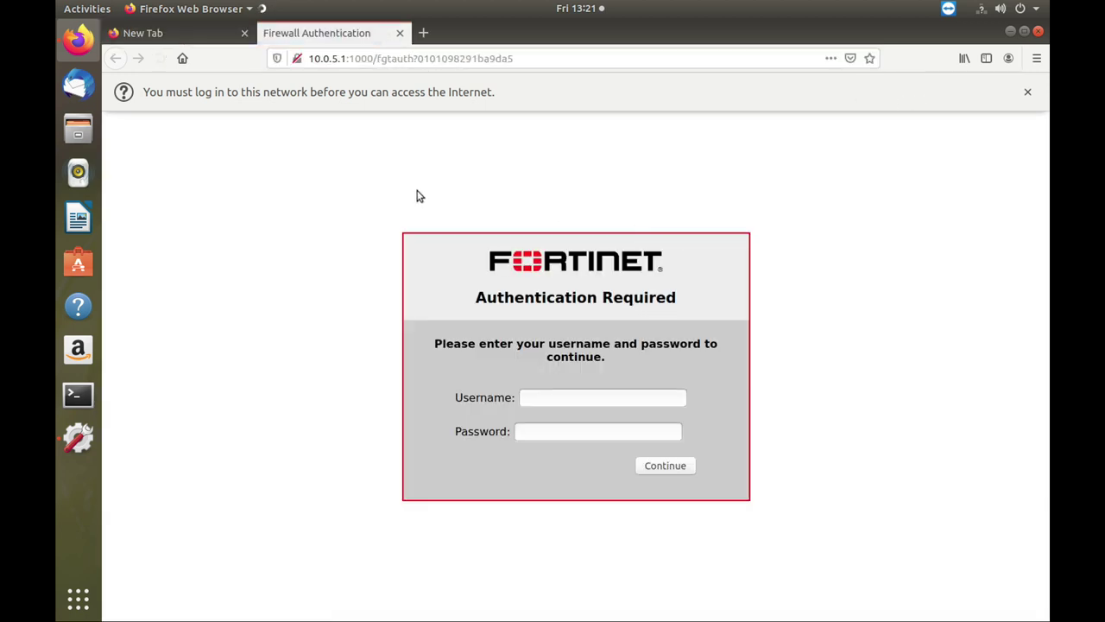
drag(346, 58, 373, 58)
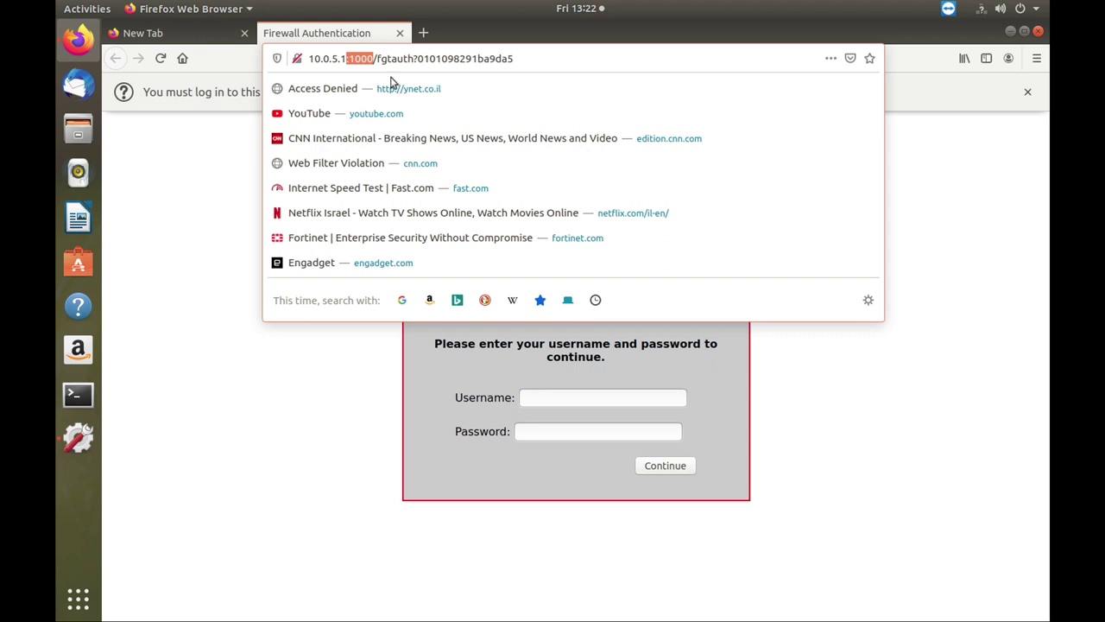
click(225, 226)
- Sign in to the Fortinet captive portal with the user's username and password
click(557, 399)
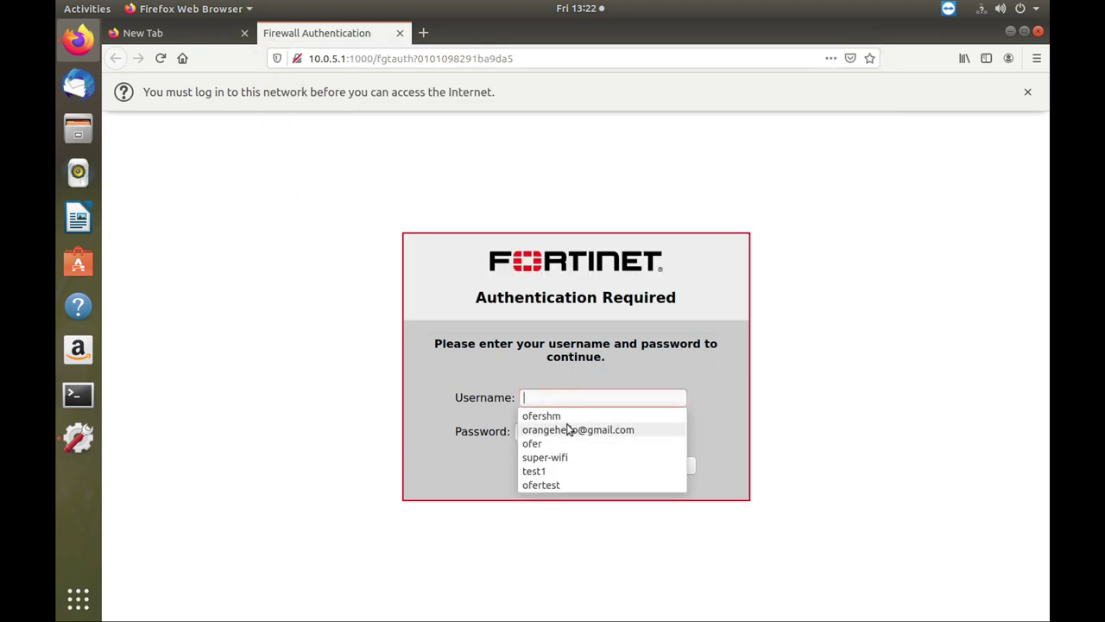
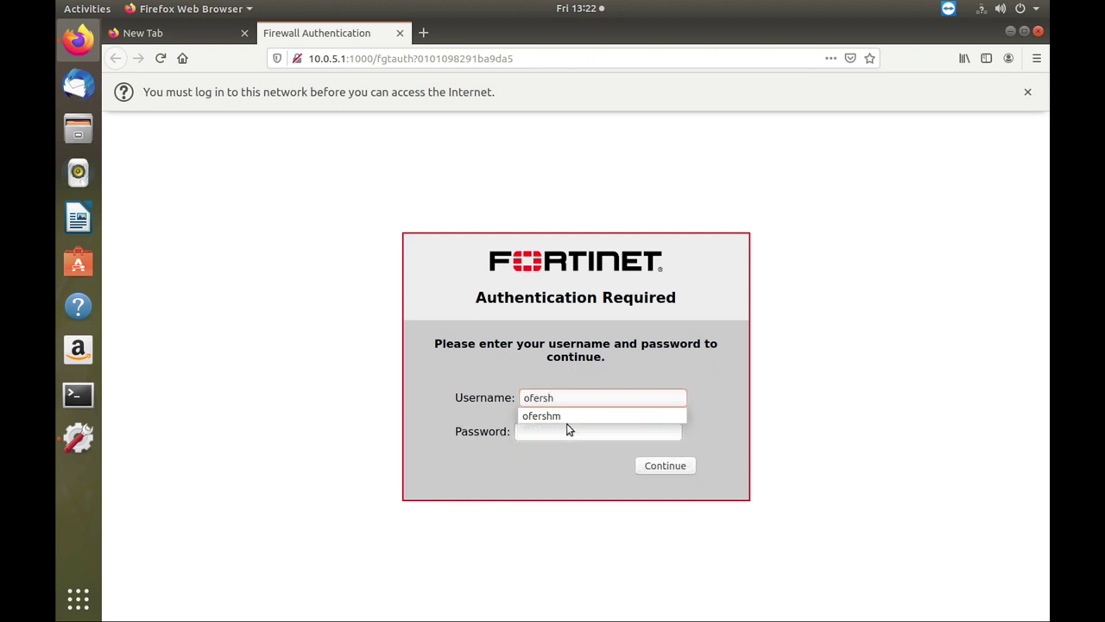
click(568, 428)
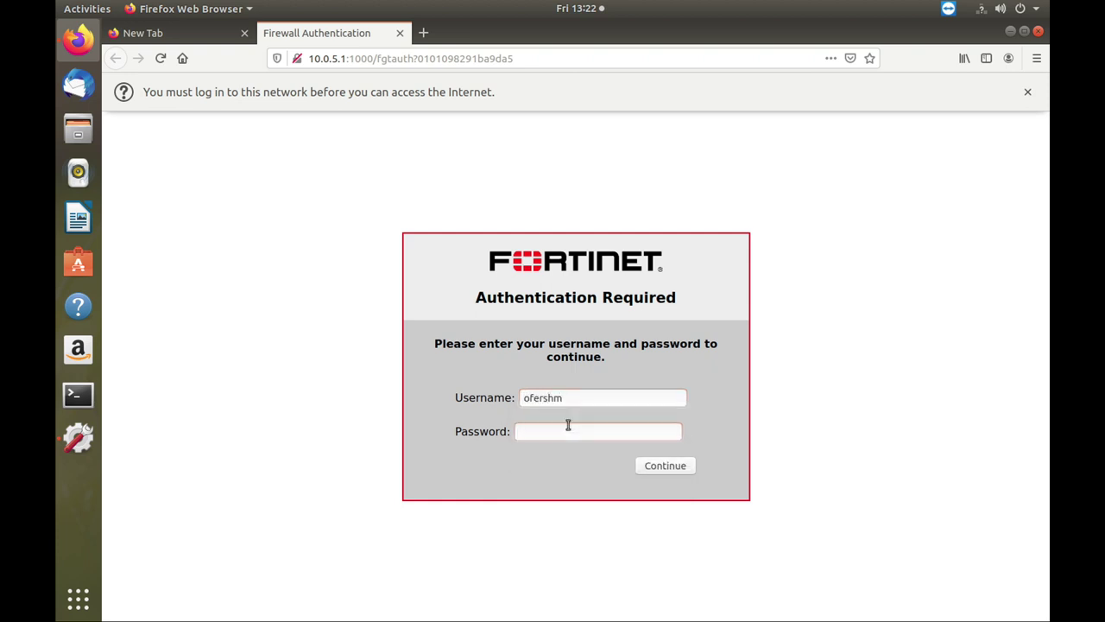
text(•••••••)
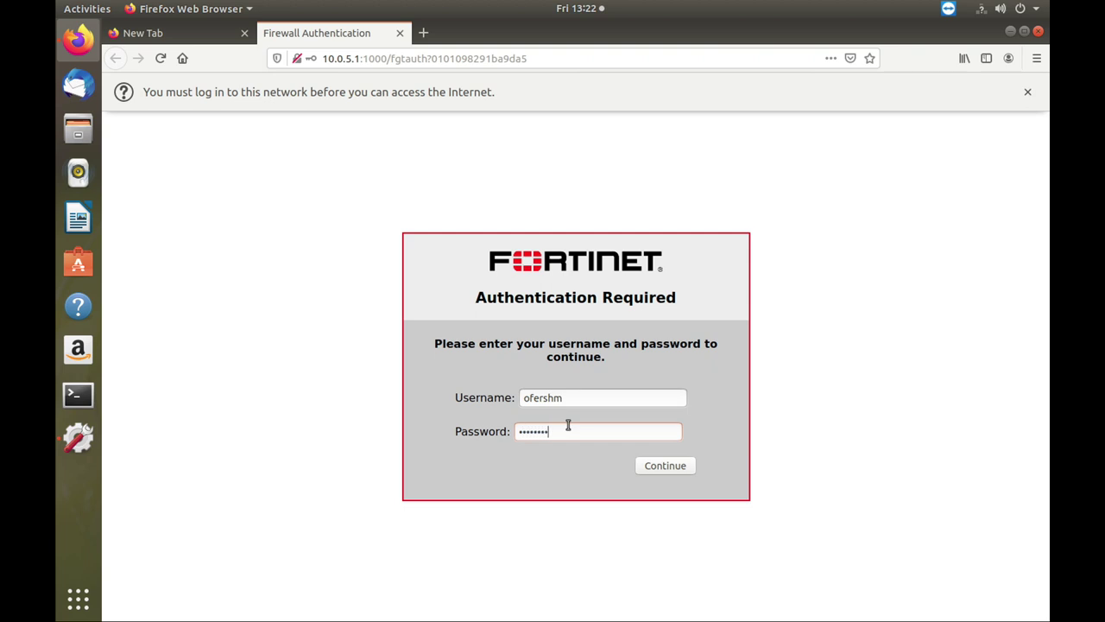
click(675, 471)
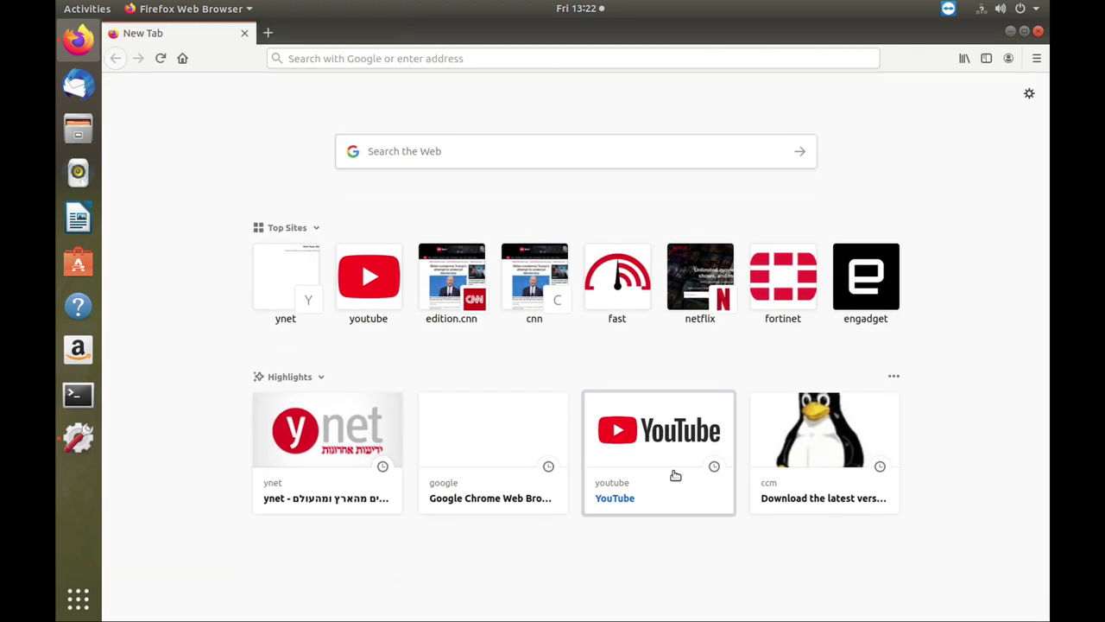